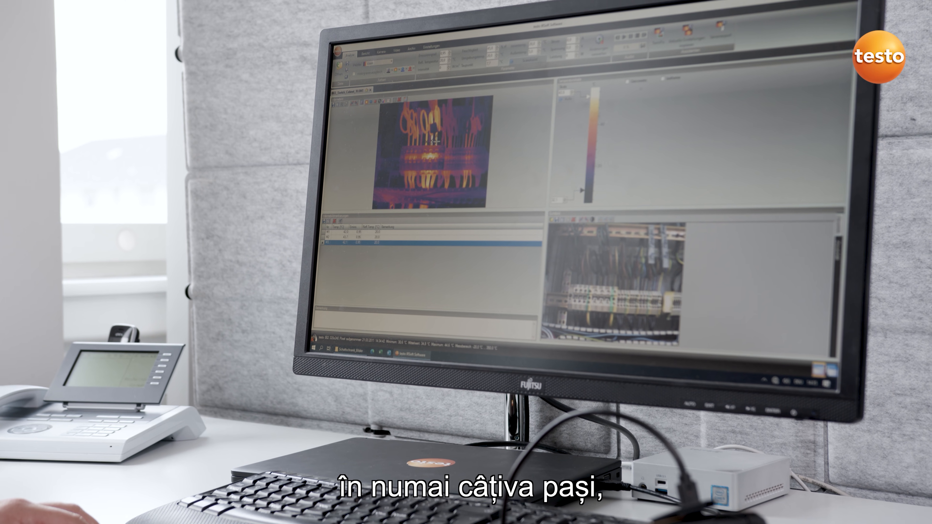
click(417, 254)
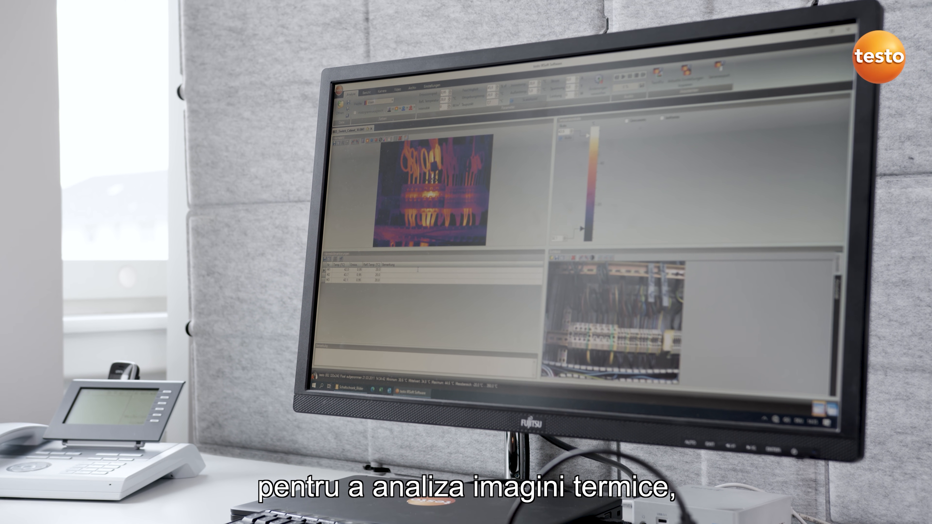
text(Scha)
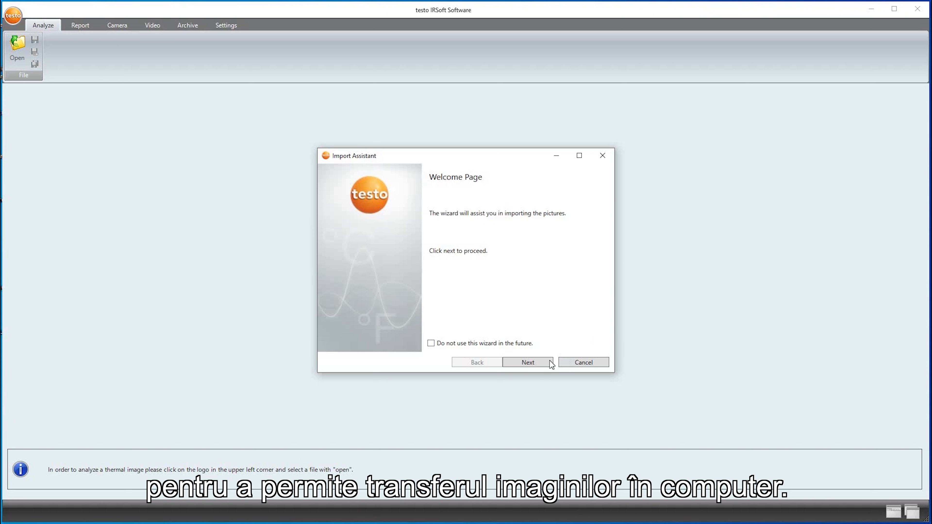
- Select the whole source folder of thermal images in the Import Assistant
click(536, 364)
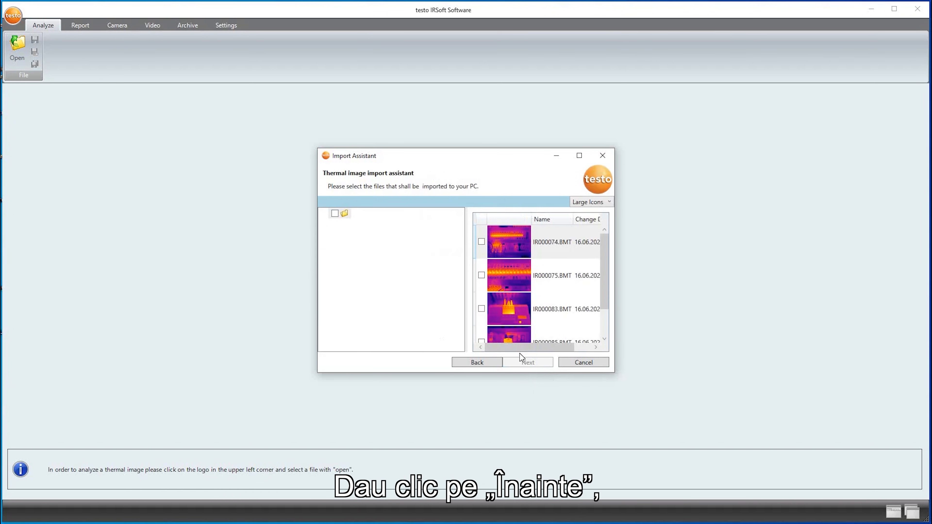
click(335, 213)
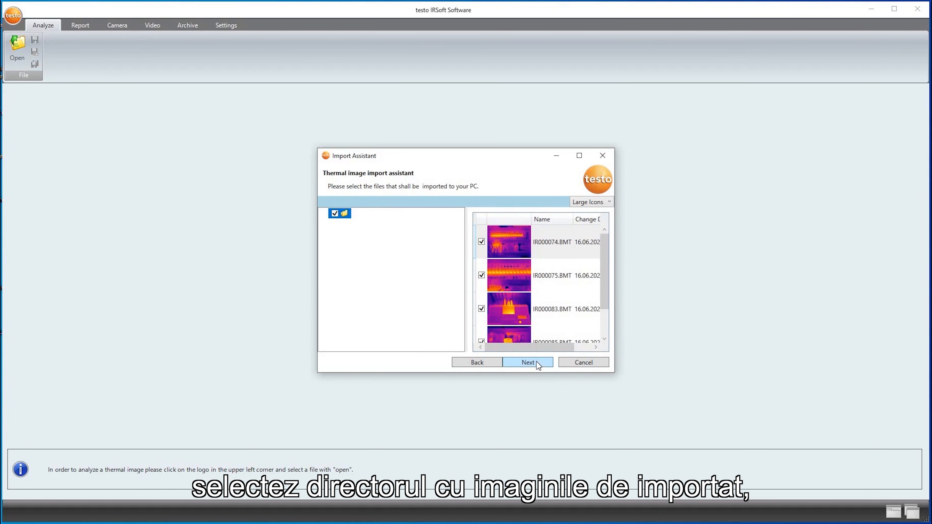
click(528, 362)
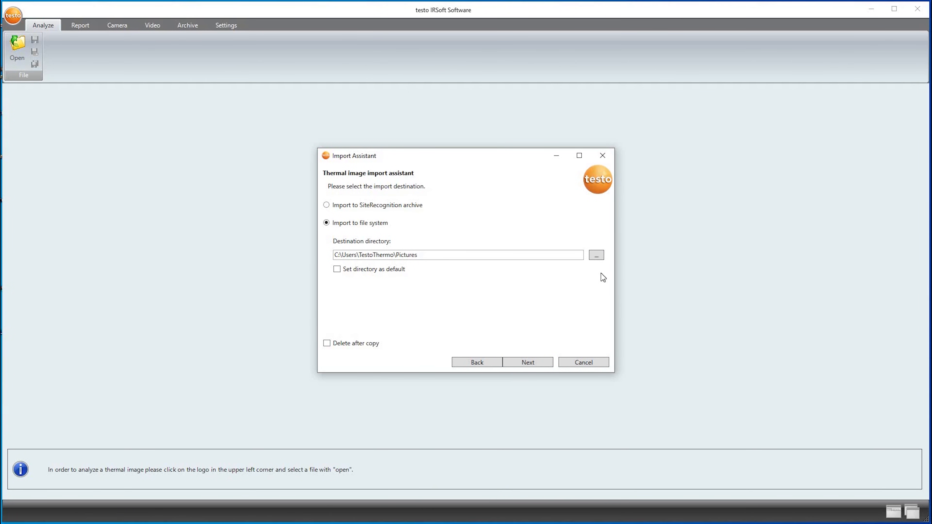
- Set the Desktop folder as the destination directory and import the selected thermal images
click(598, 257)
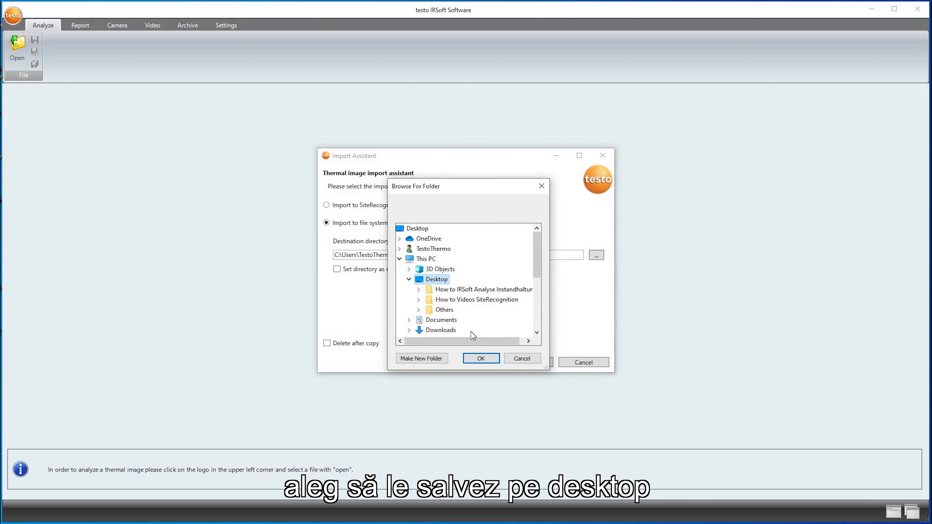
click(477, 358)
click(528, 363)
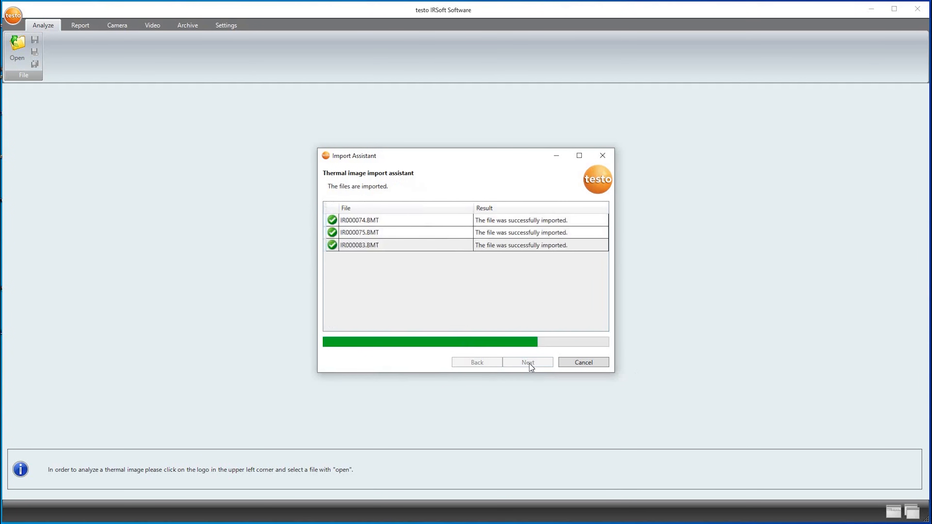
click(565, 363)
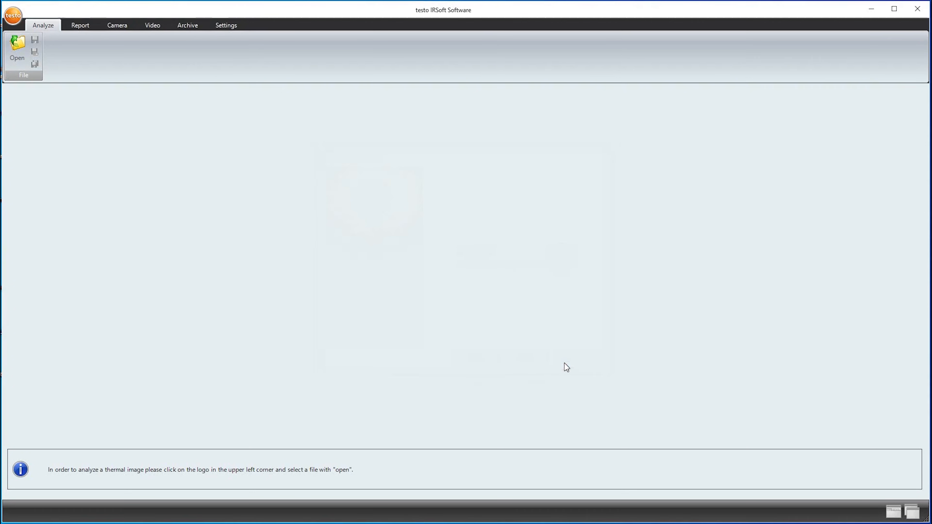
- Open the thermal images IR000074, IR000075, IR000083 and IR000085 from the Desktop
click(16, 52)
drag(122, 161, 124, 116)
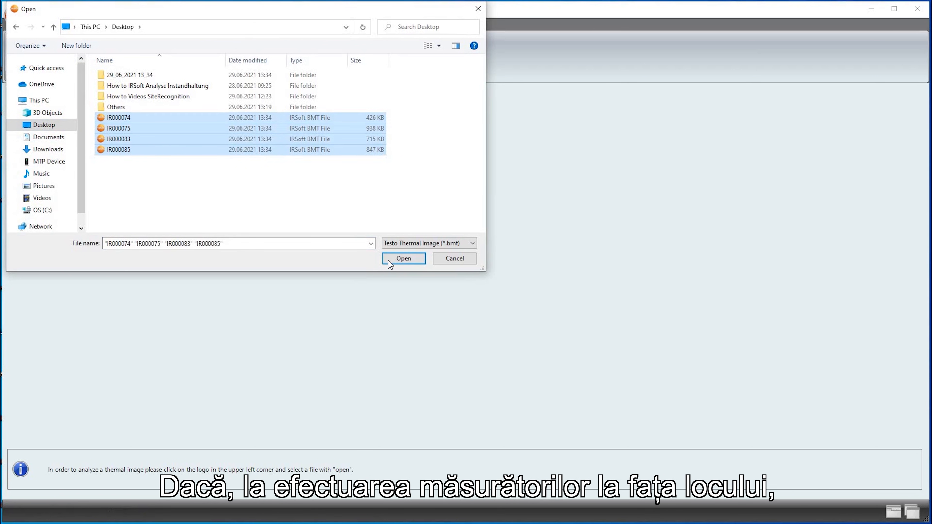
click(385, 257)
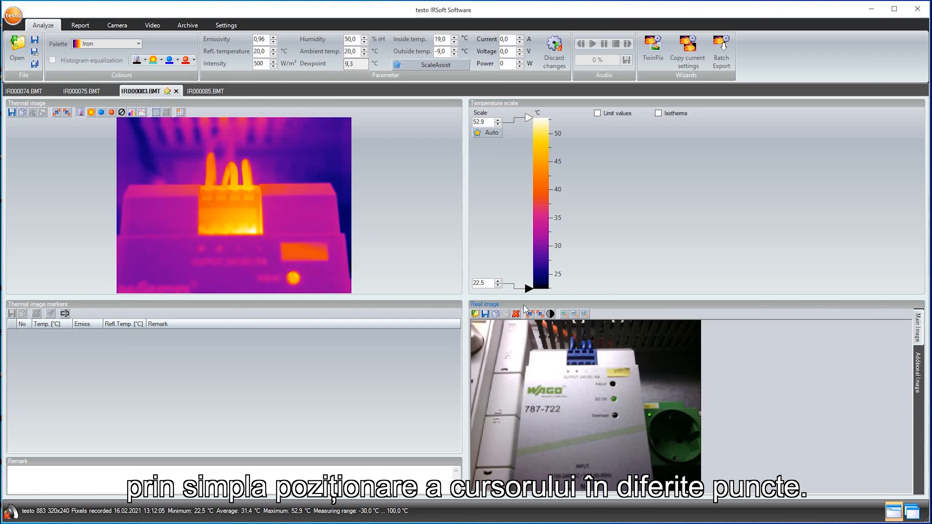
- Place three measurement points in thermal image IR000083.BMT, one on each phase cable just above the terminal block
click(248, 181)
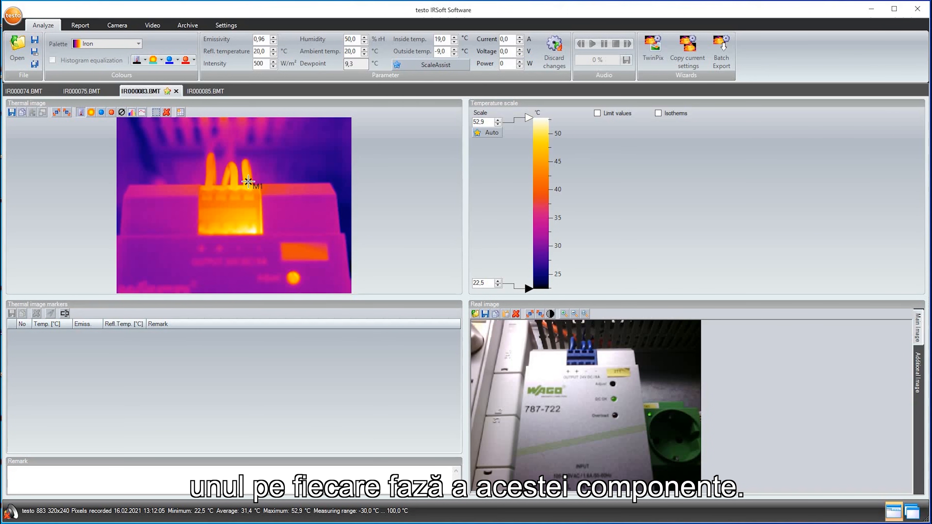
click(233, 182)
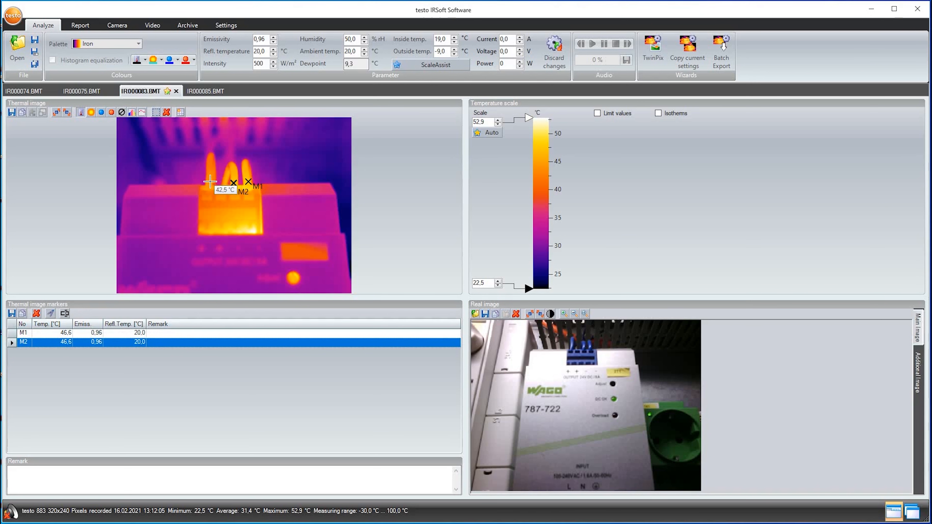
click(210, 182)
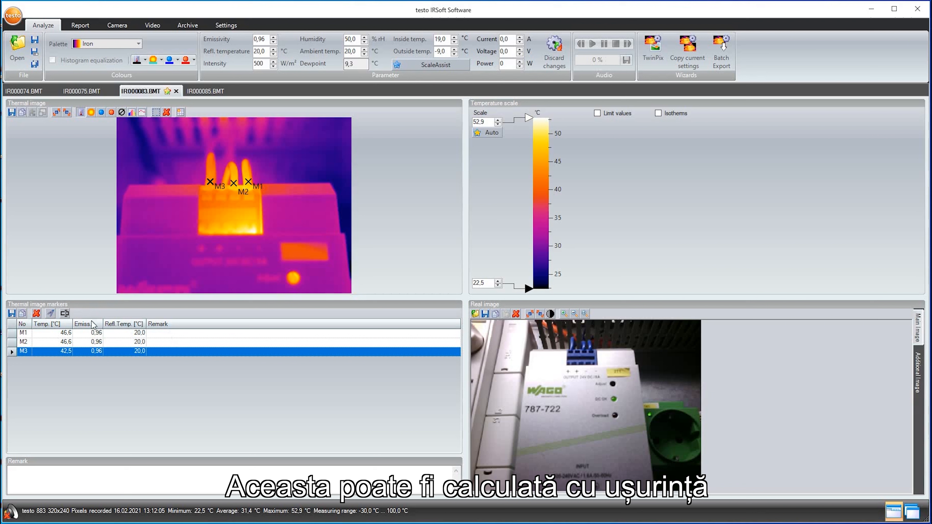
- Add a temperature difference calculation, DeltaT 1, between measurement points M1 and M3
click(50, 314)
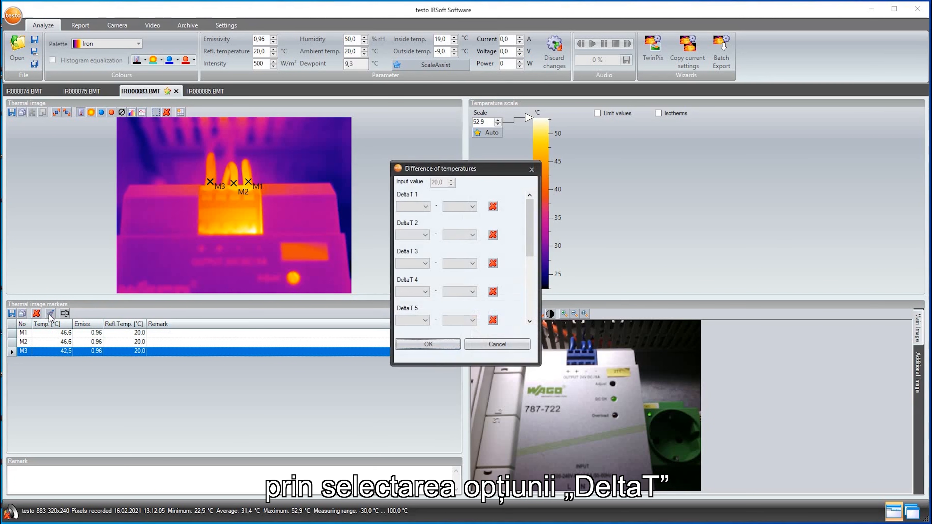
click(426, 206)
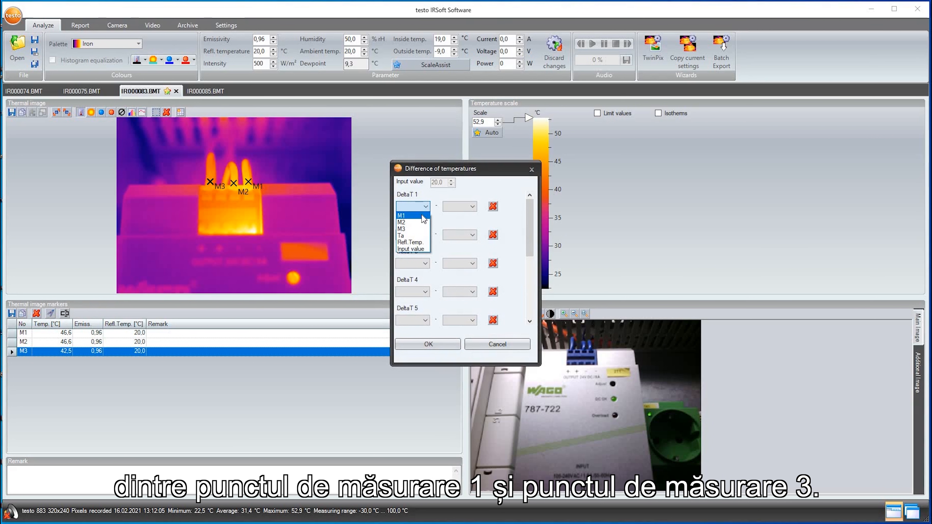
click(418, 218)
click(466, 208)
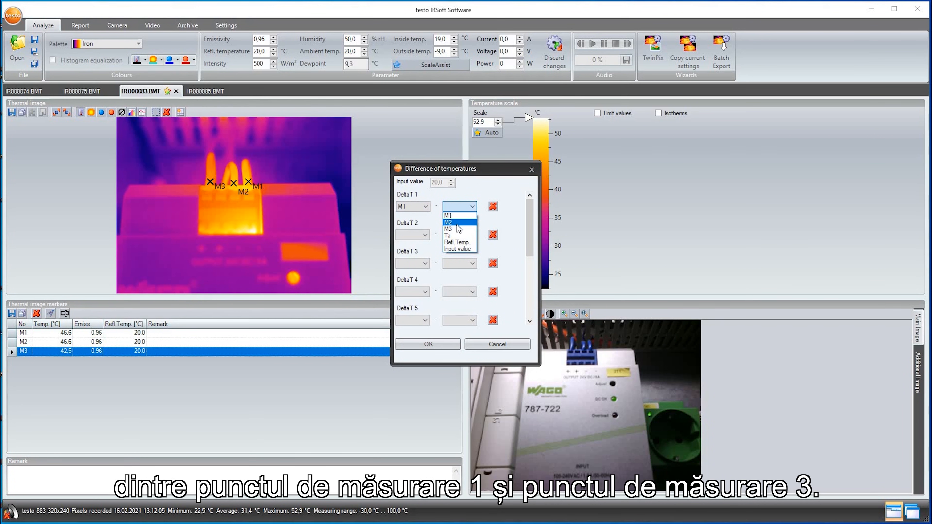
click(427, 344)
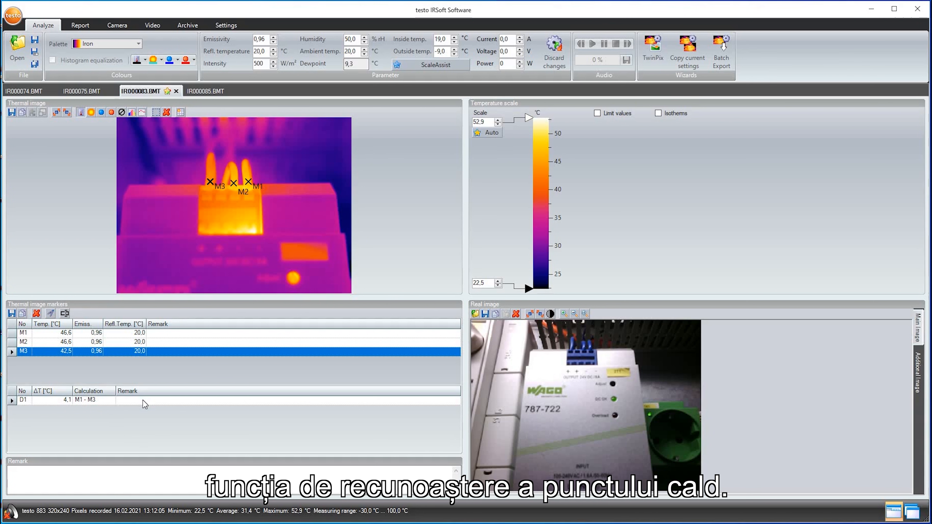
- Add a HotSpot for the whole image and another for a rectangular region around the cables and terminal block
click(112, 112)
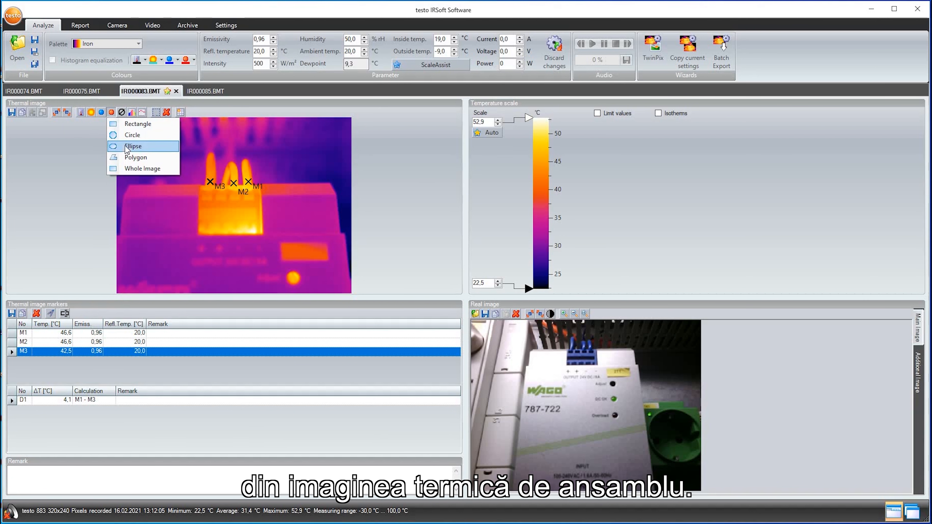
click(132, 169)
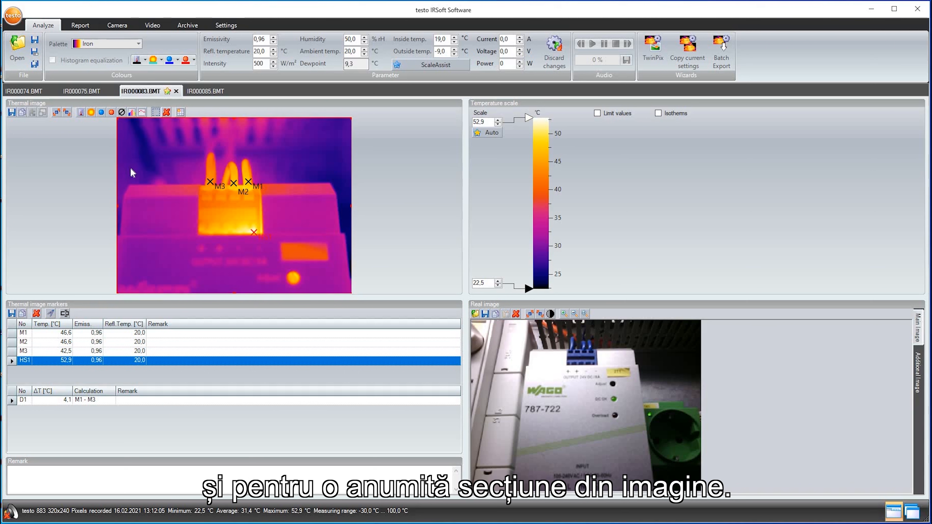
click(112, 112)
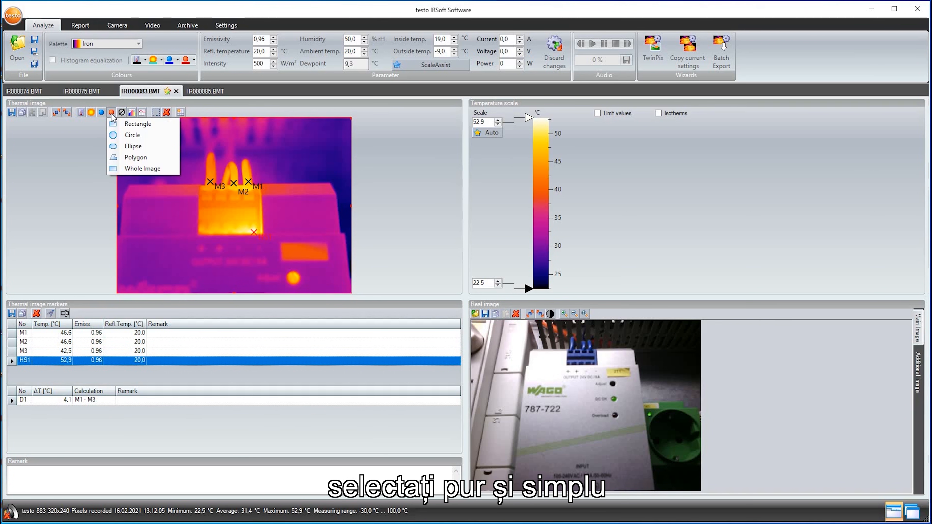
click(125, 125)
mouse_move(183, 157)
mouse_down()
mouse_move(281, 225)
mouse_move(286, 248)
mouse_up()
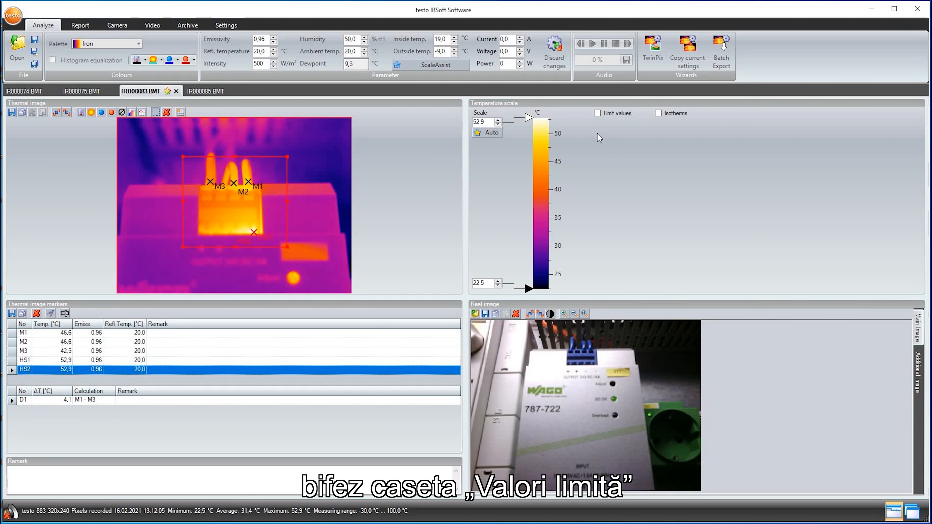
- Enable limit values with an upper limit of 48.0 °C and copy the temperature limit values to all open images
click(597, 113)
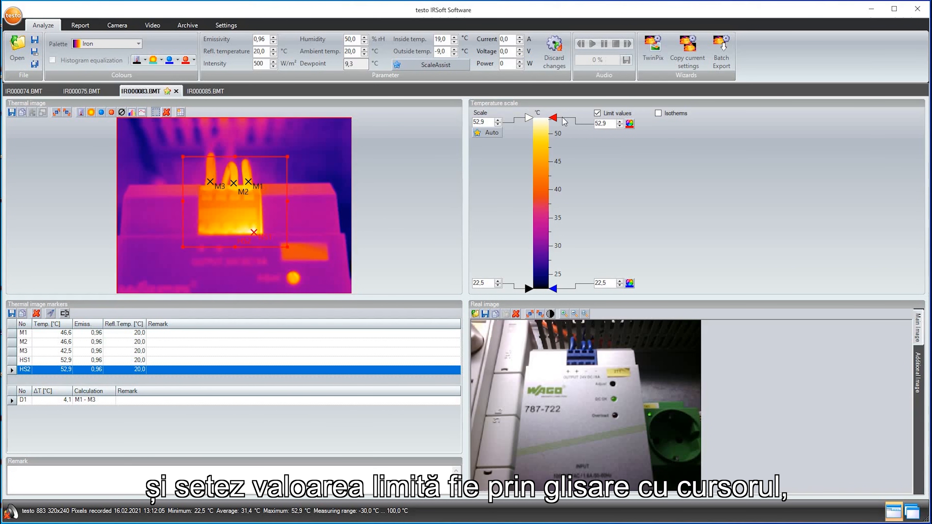
drag(554, 118, 554, 145)
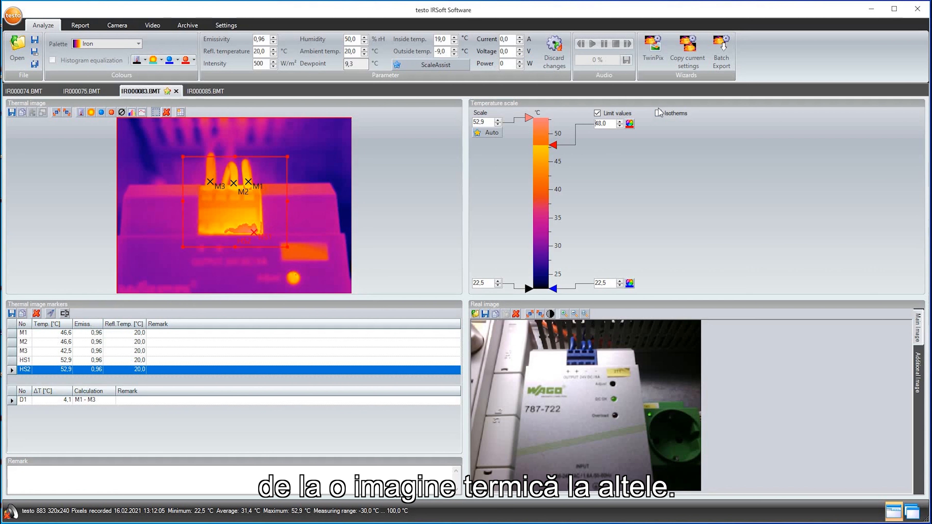
click(688, 60)
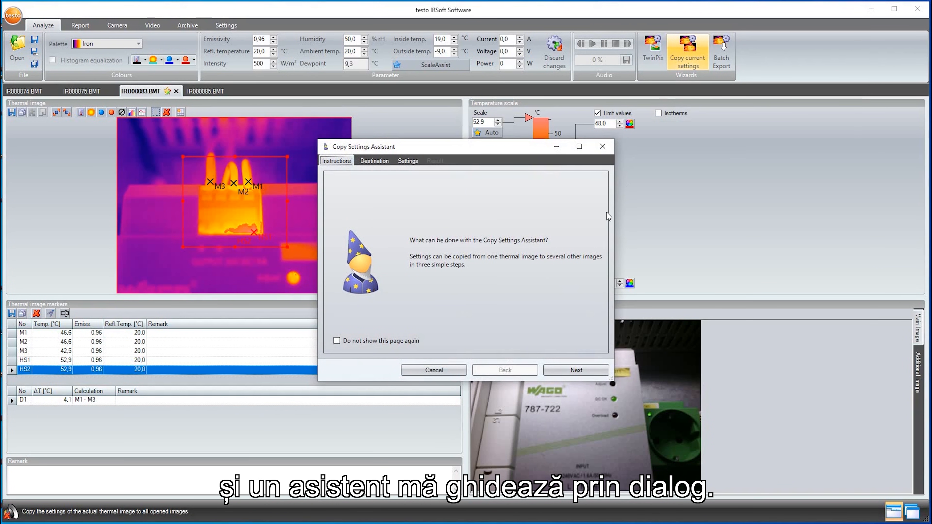
click(577, 370)
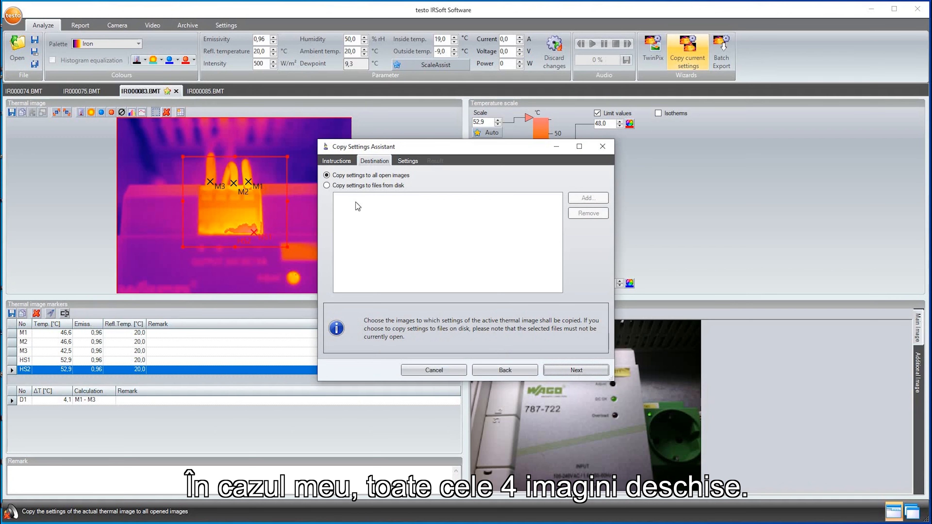
click(553, 369)
click(332, 207)
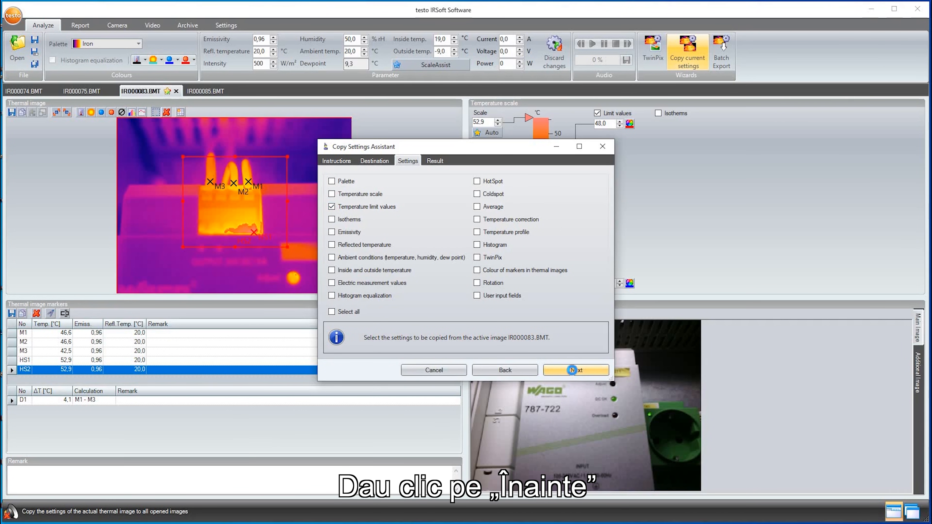
click(572, 370)
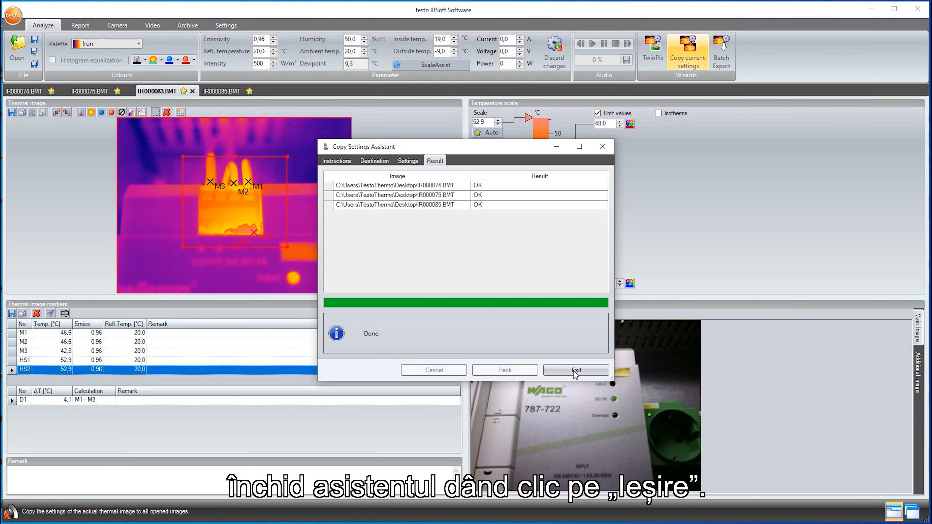
click(576, 371)
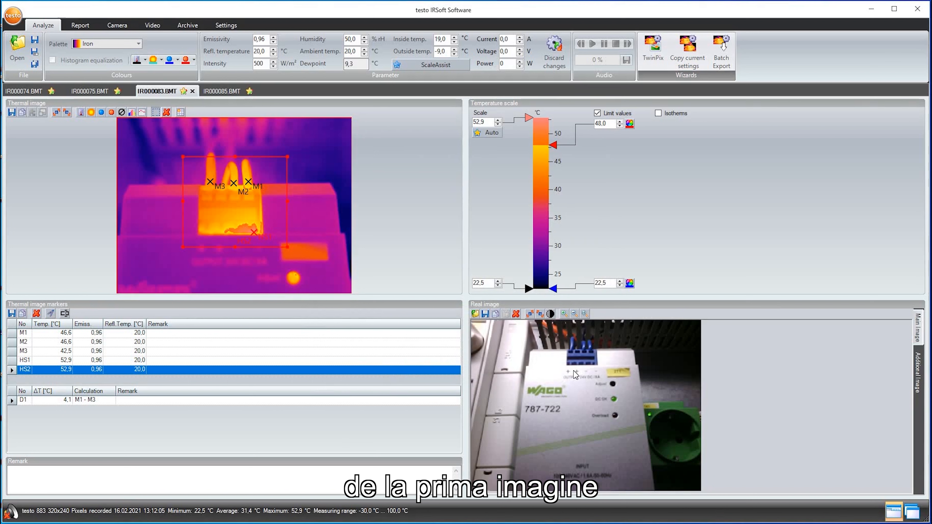
- Check the limit values in IR000085.BMT and IR000075.BMT, and return to the remark field of IR000083.BMT
click(235, 92)
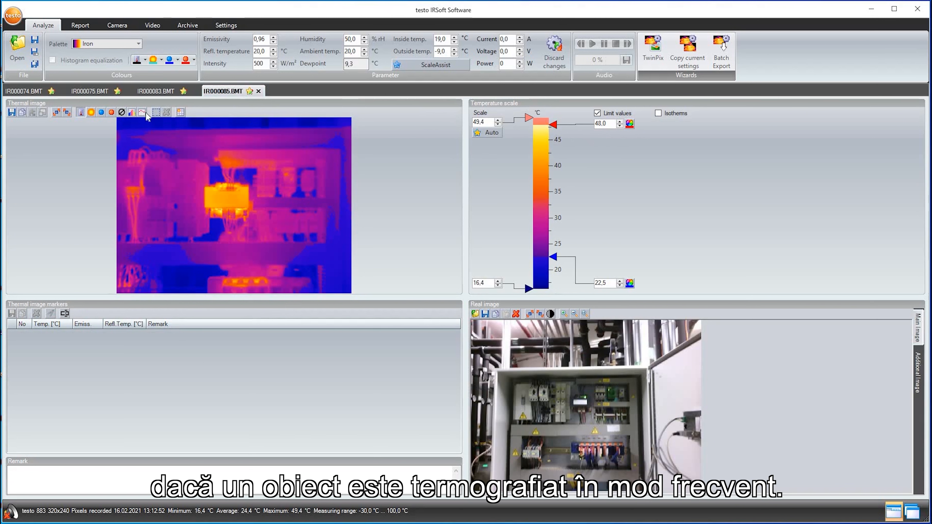
click(78, 93)
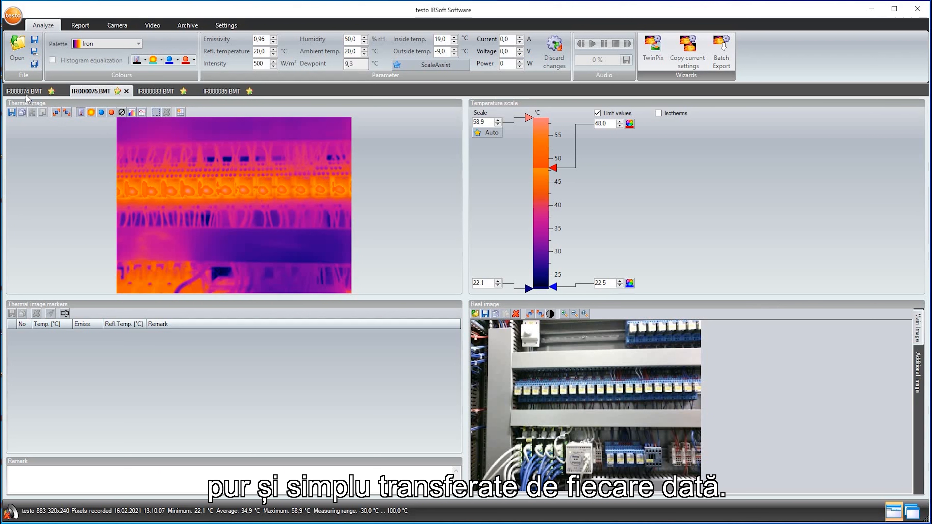
click(166, 92)
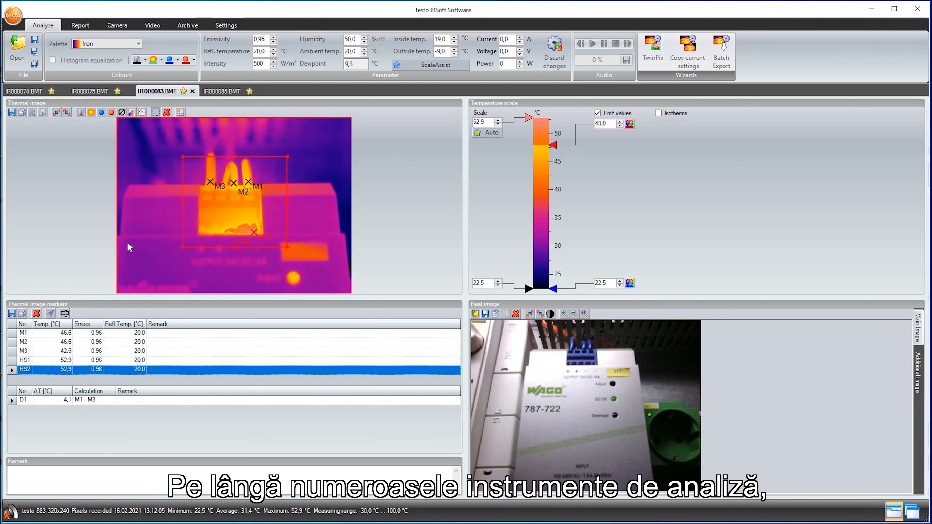
click(30, 471)
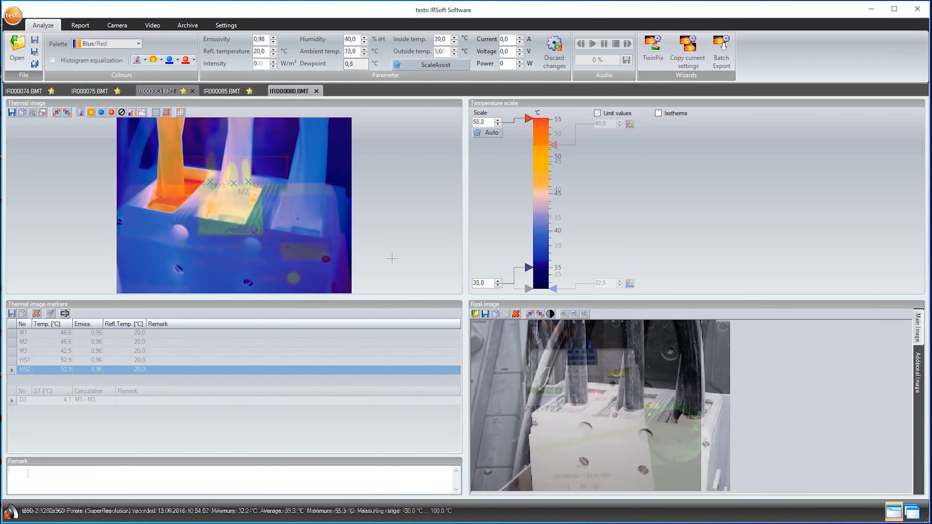
- Start a TwinPix overlay of IR000080.BMT and set four matching marking points in the thermal and real images
click(651, 55)
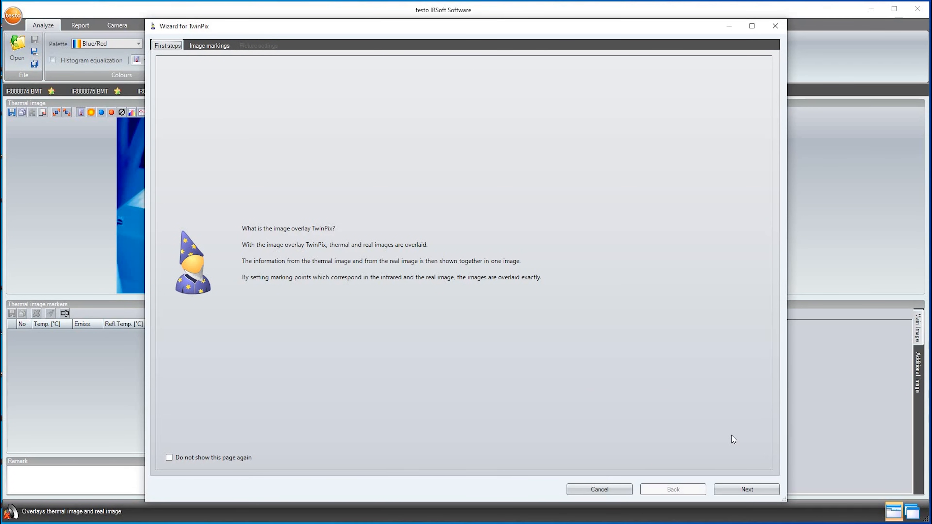
click(745, 490)
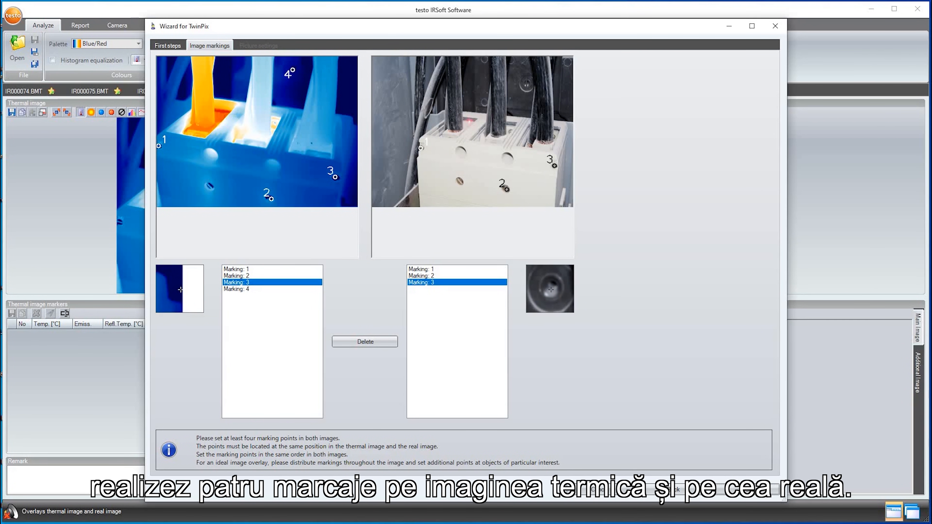
click(525, 85)
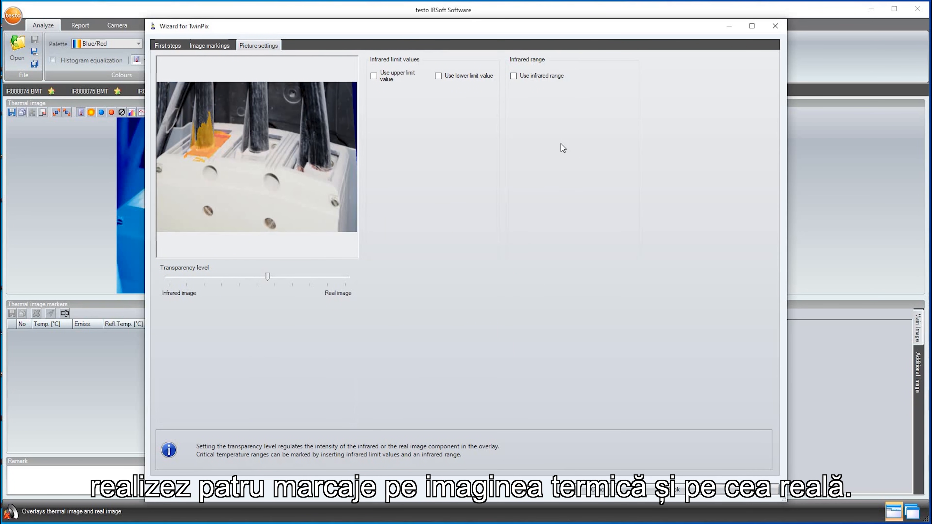
- Shift the TwinPix transparency slightly toward the real image, enable an upper infrared limit value of 38.3 °C, and finish the overlay
click(378, 74)
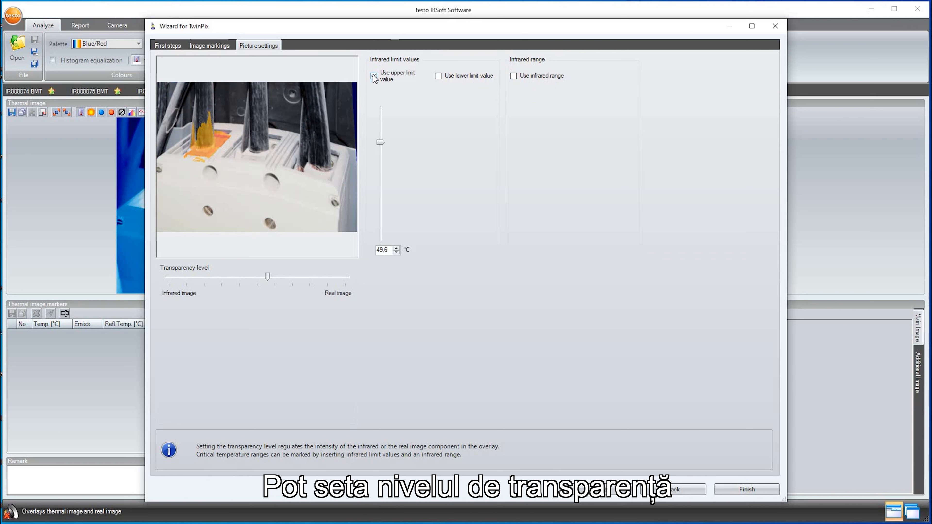
mouse_move(269, 277)
mouse_down()
mouse_move(203, 273)
mouse_move(272, 283)
mouse_up()
drag(378, 145, 374, 209)
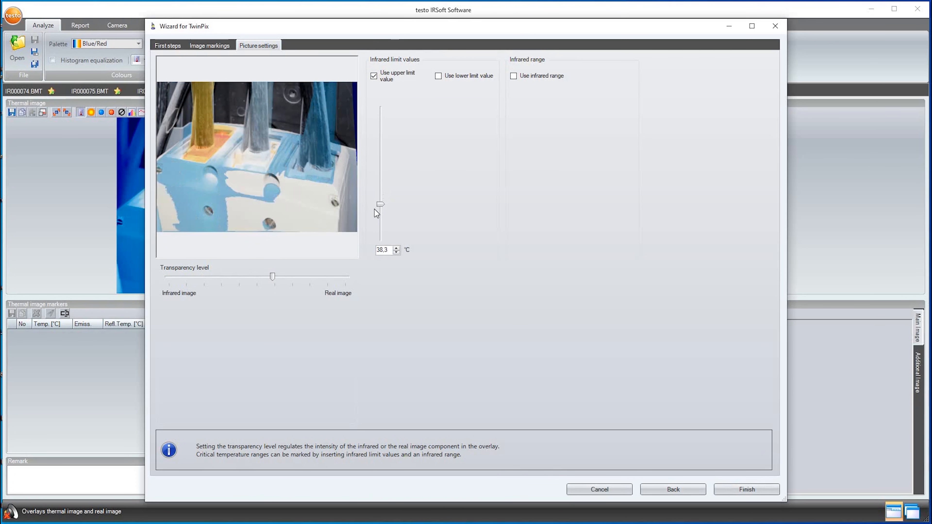
click(747, 489)
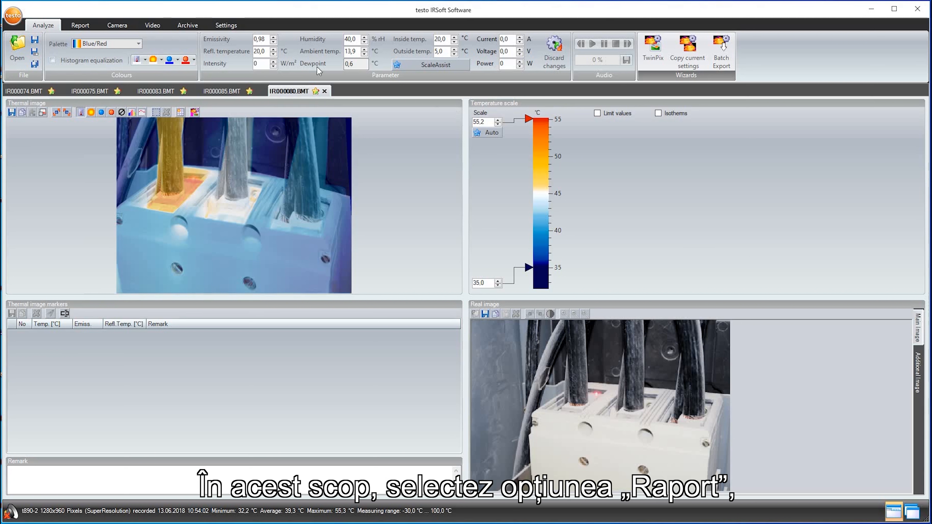
- Start a new report with the Industry thermography template and include all available thermal images
click(68, 29)
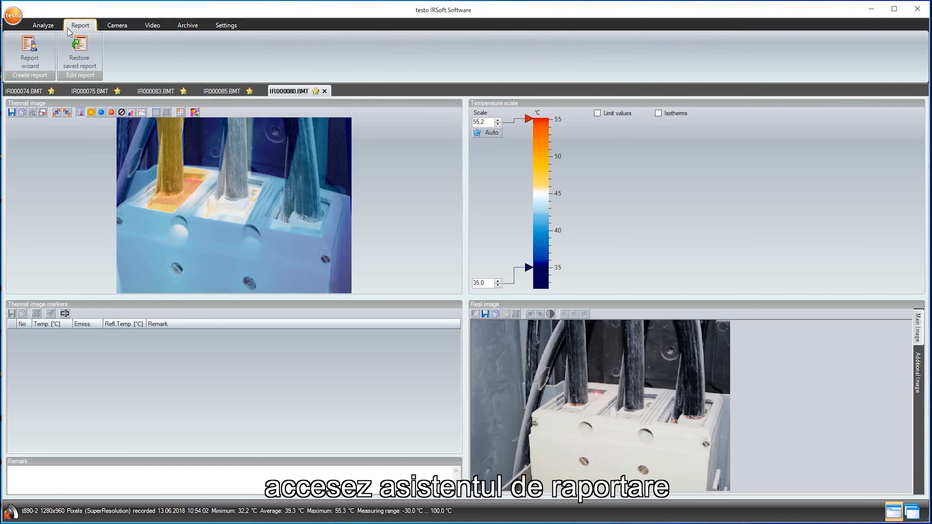
click(30, 48)
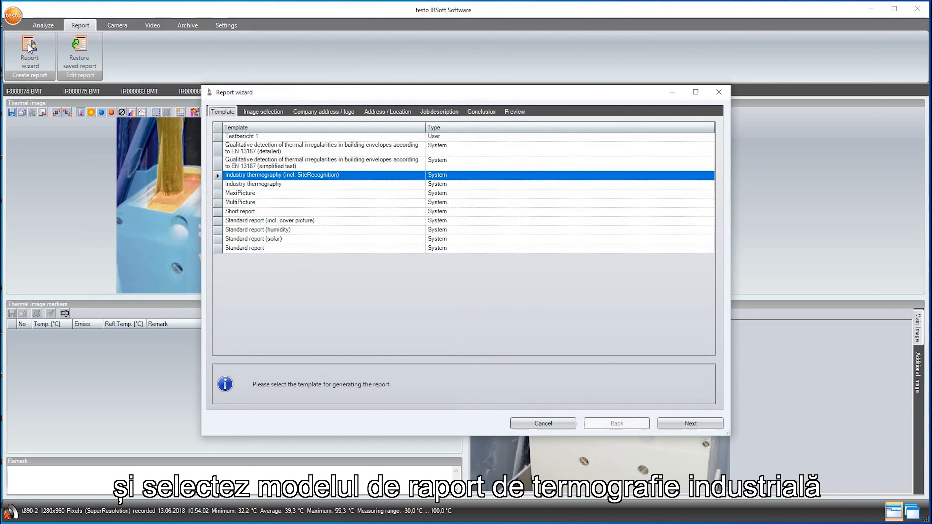
click(221, 185)
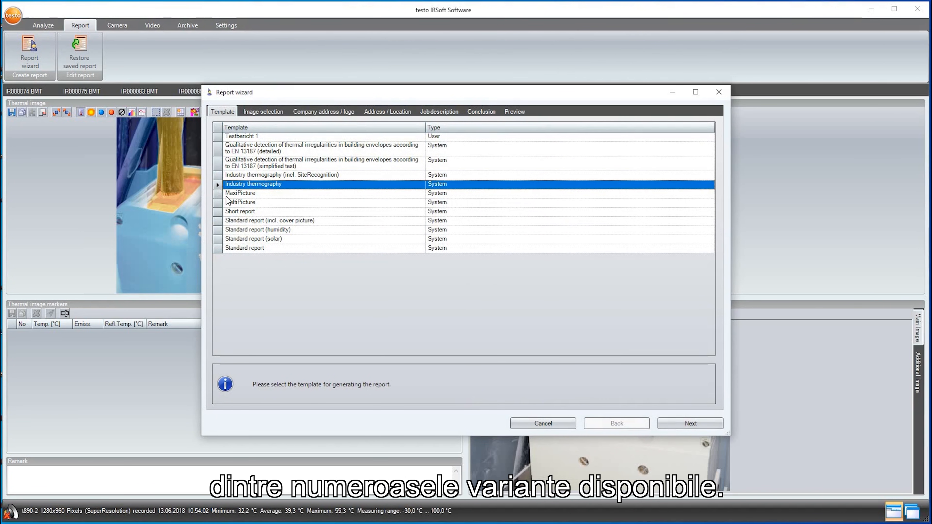
click(674, 422)
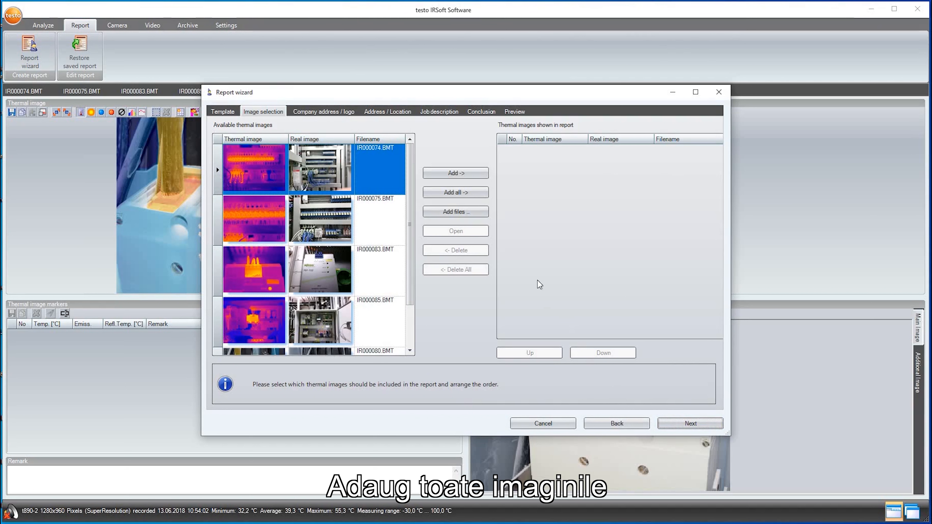
click(459, 194)
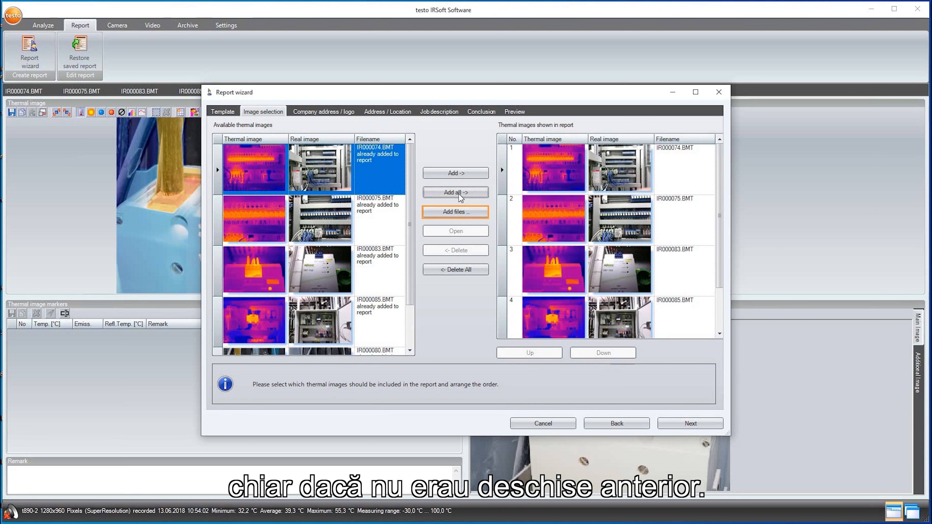
click(668, 422)
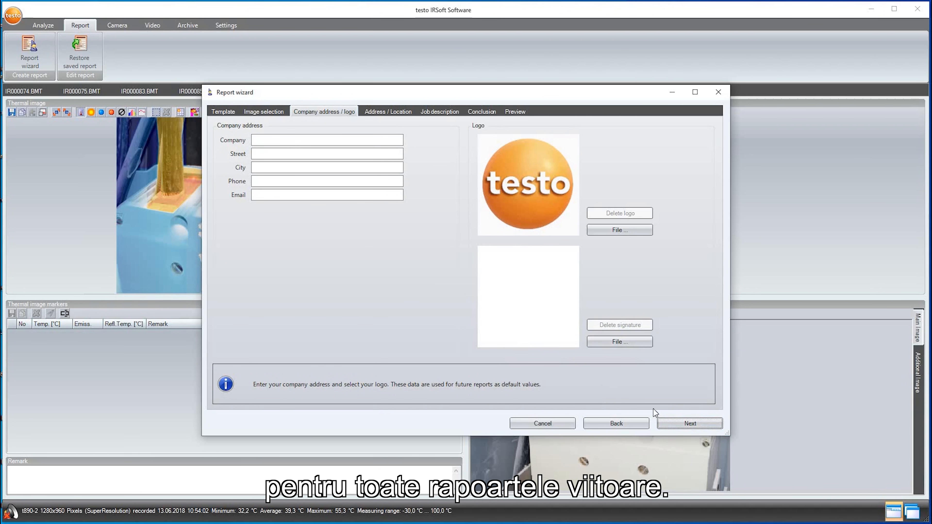
- Keep the default address and job description data, enter "Summary: ...." as the report conclusion, and generate the preview
click(664, 422)
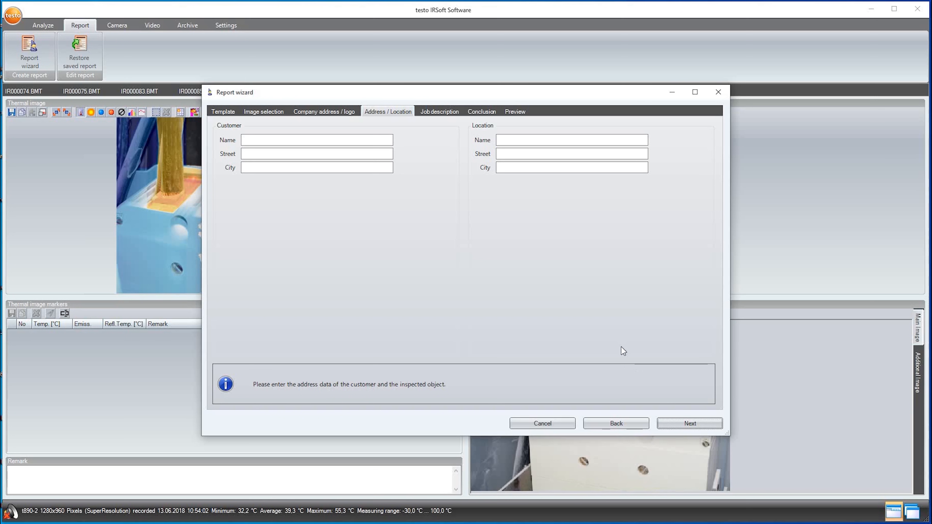
click(667, 423)
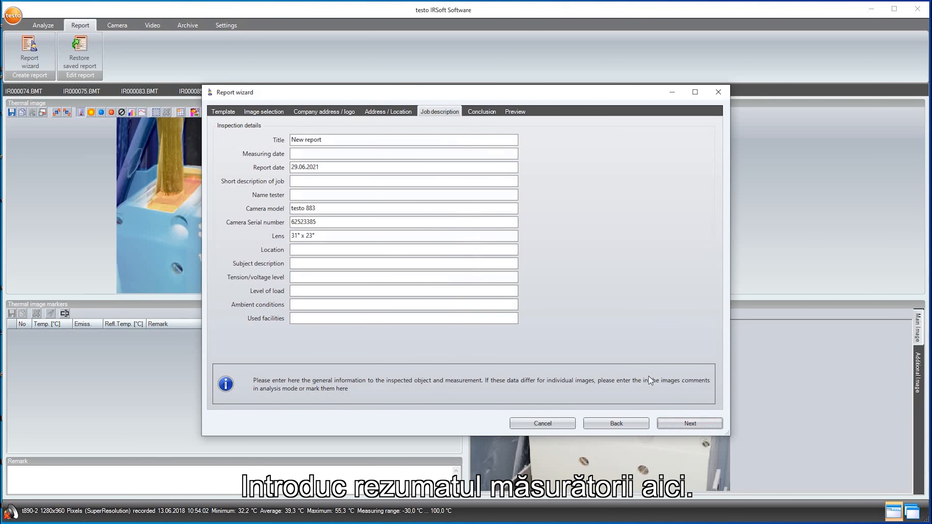
click(667, 421)
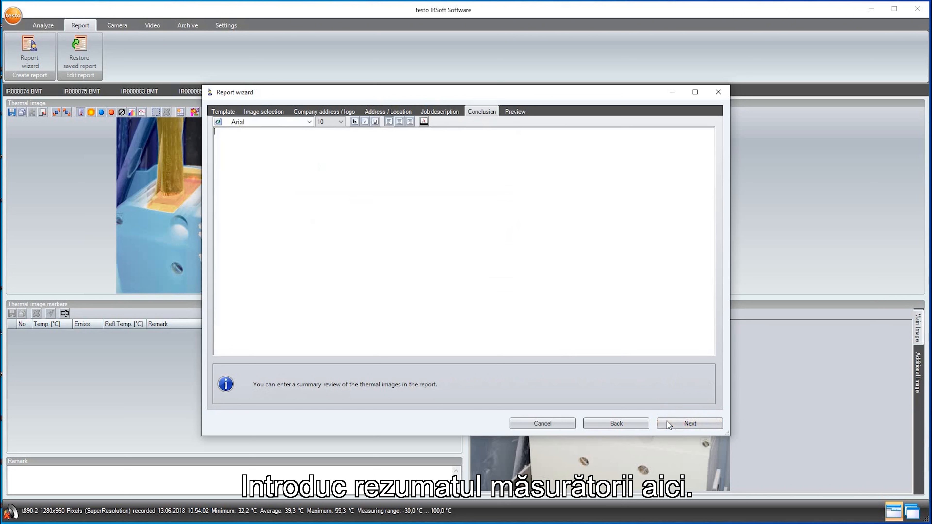
click(571, 338)
text(Su)
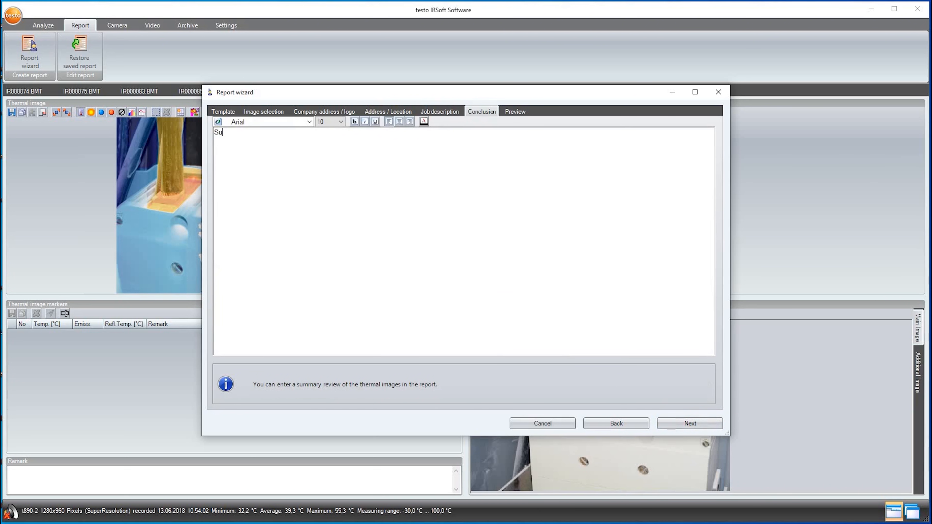
text(mmary: ....)
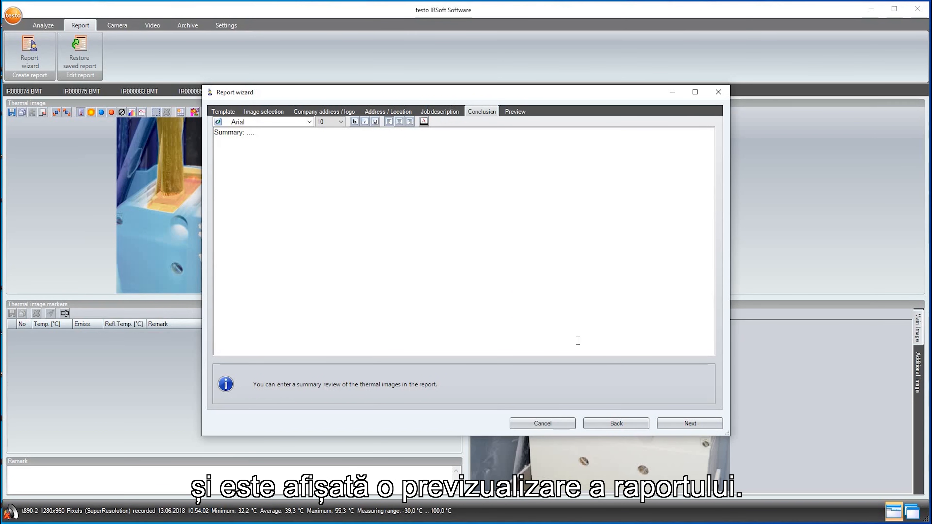
click(697, 427)
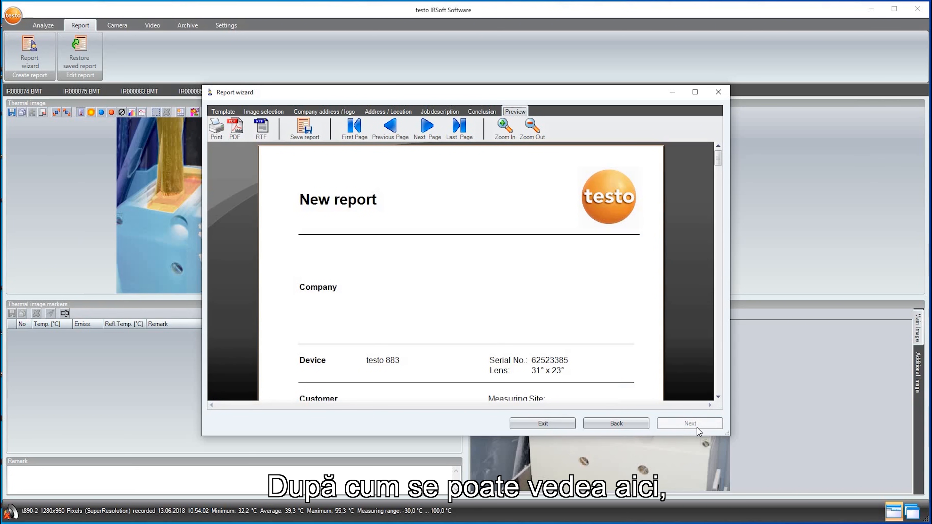
- Look through the report preview and save the report both as the Testo infrared report file "New report" (*.tir) and as a PDF
scroll(690, 237, down, 10)
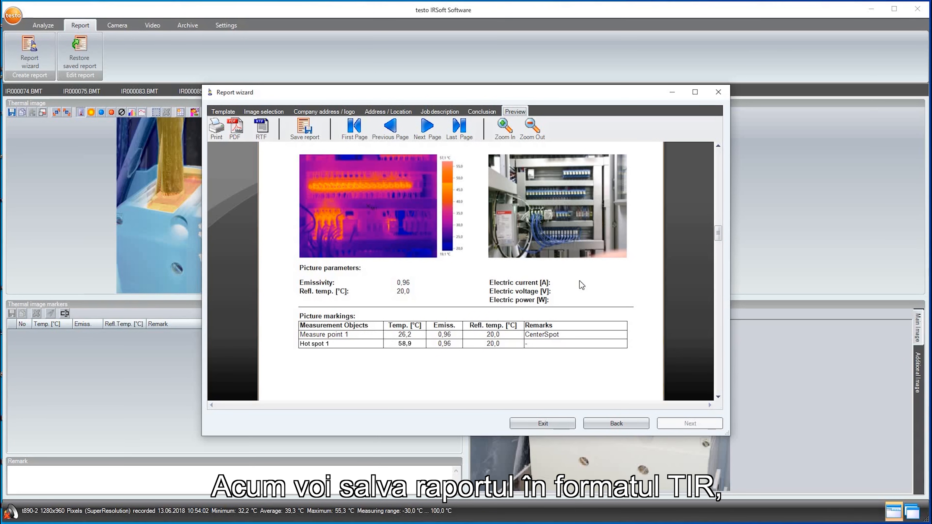
click(303, 136)
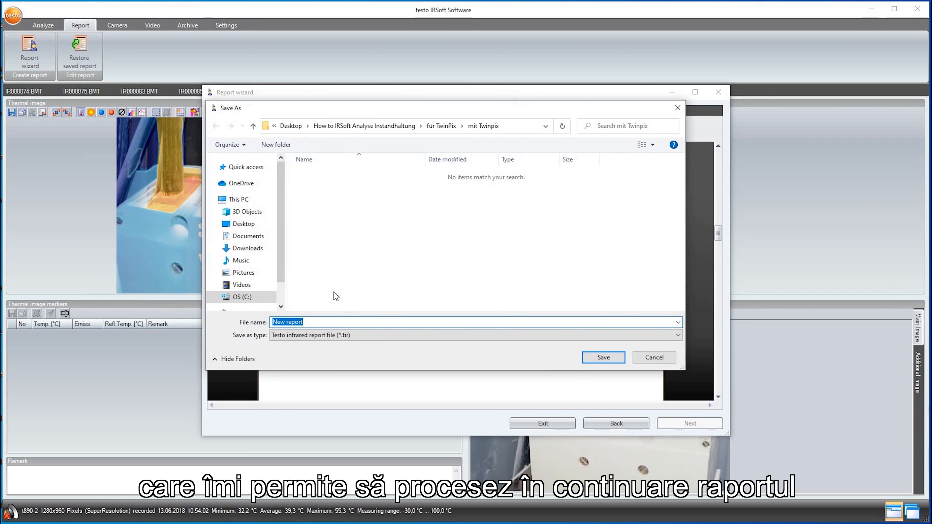
click(601, 358)
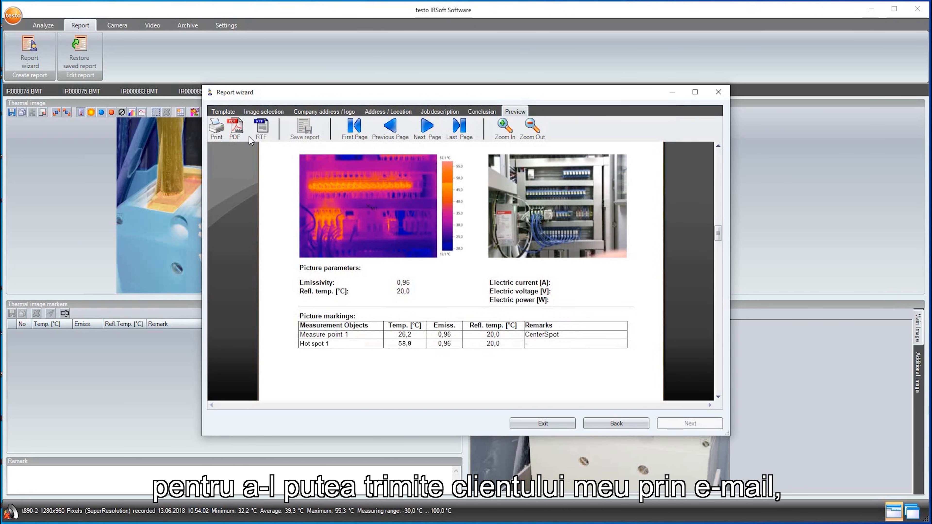
click(236, 131)
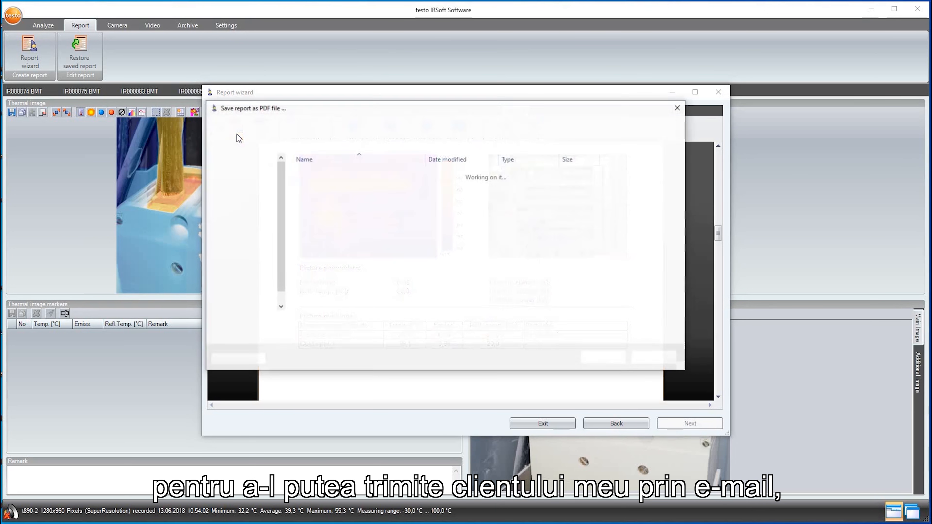
click(595, 360)
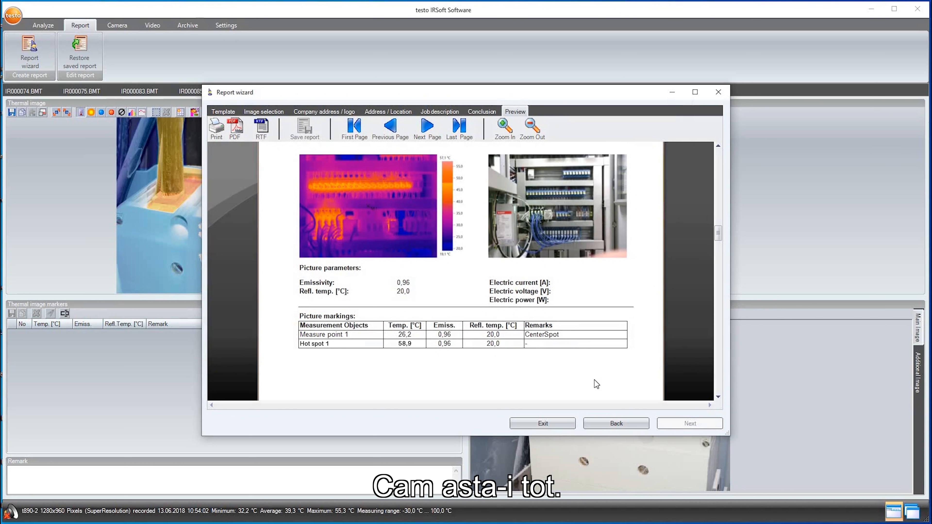